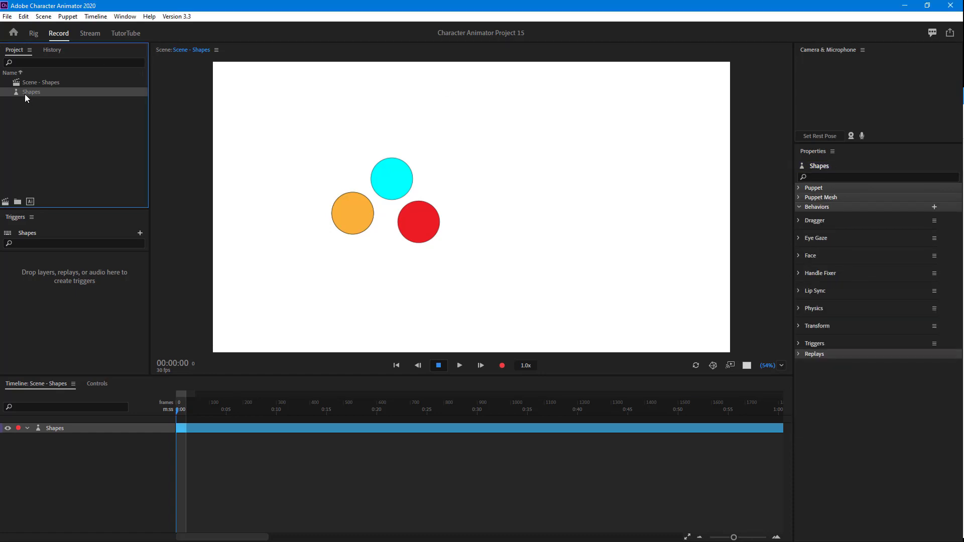
# - Tag the cyan circle (Layer 2) and the red circle (Layer 3) of the Shapes puppet as Magnet and Dynamic
pyautogui.click(430, 251)
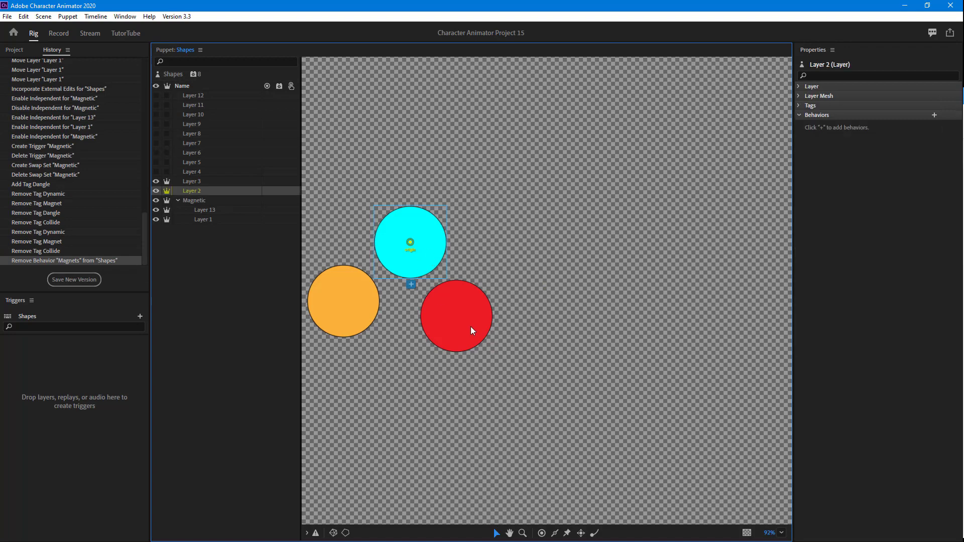
pyautogui.click(798, 106)
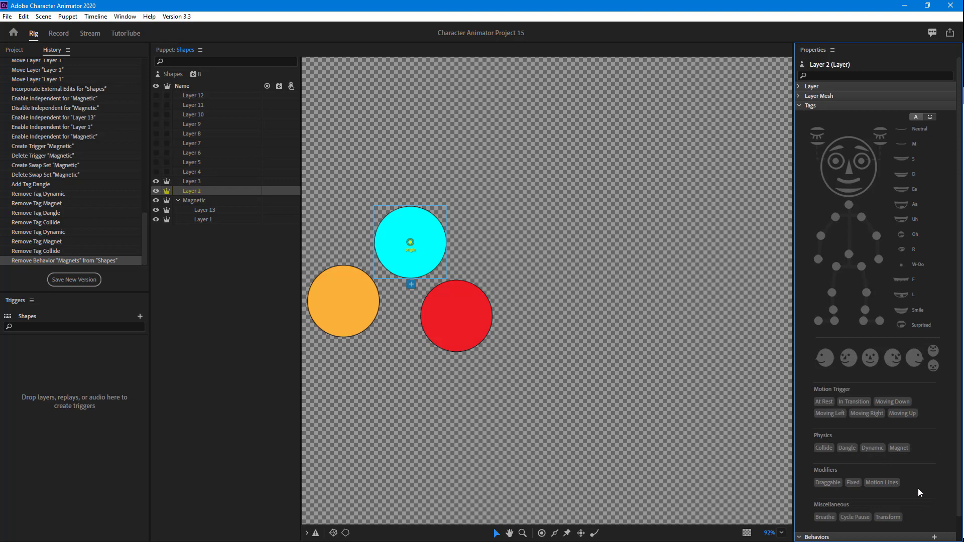
pyautogui.click(897, 447)
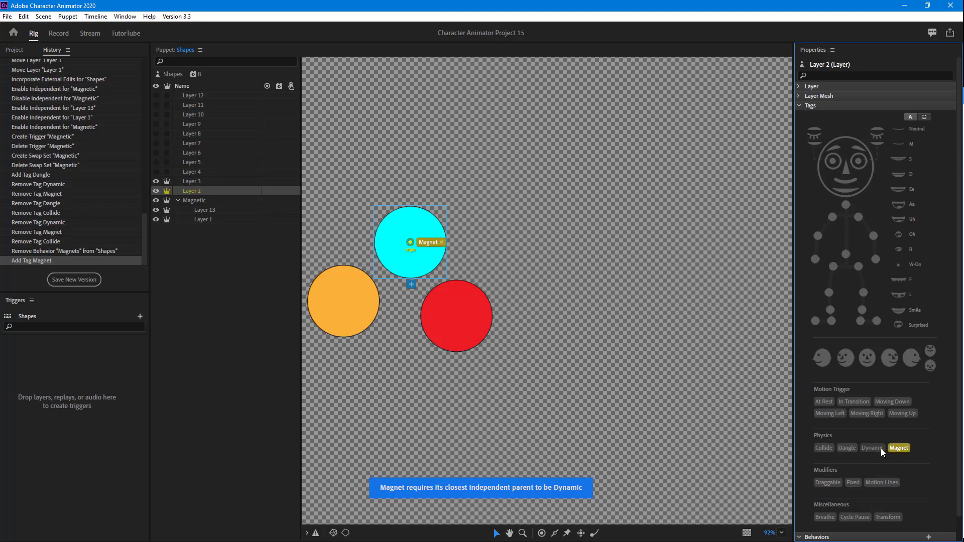
pyautogui.click(879, 449)
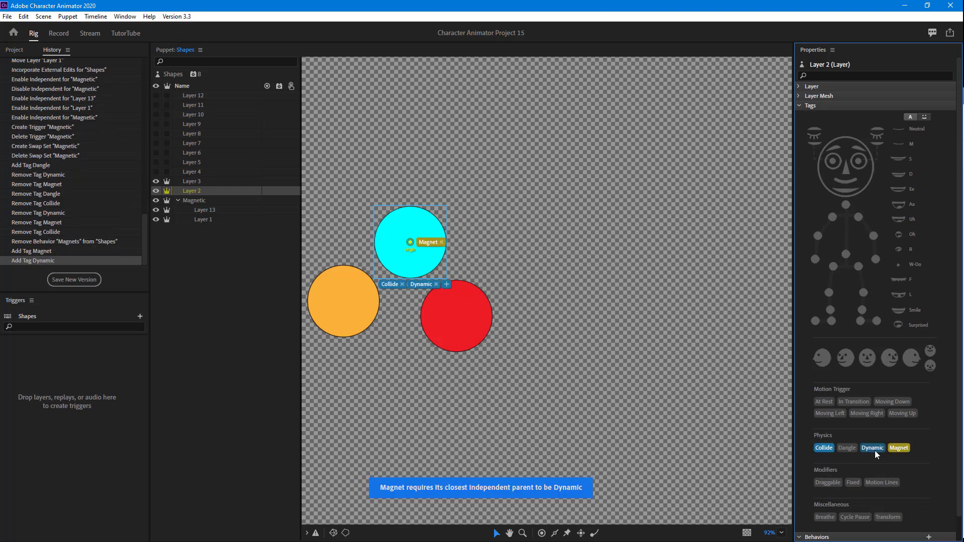
pyautogui.click(466, 333)
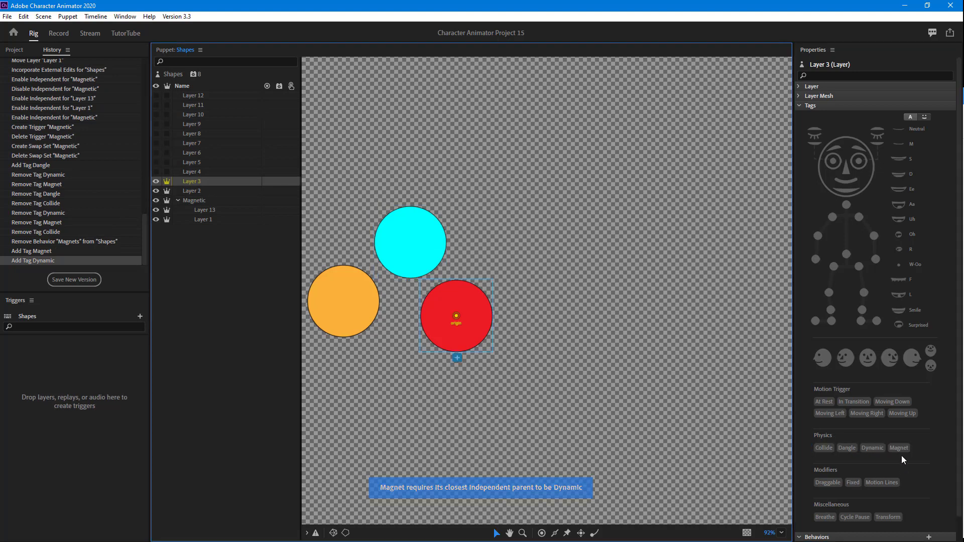
pyautogui.click(876, 449)
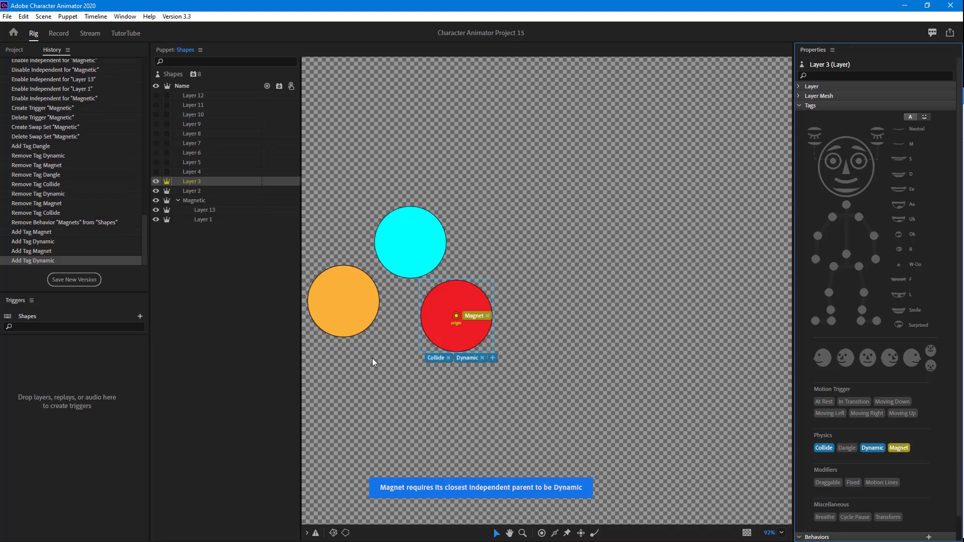
# - Tag Layer 13 in the Magnetic group as Magnet and Draggable, and Layer 1 as Draggable only
pyautogui.click(327, 302)
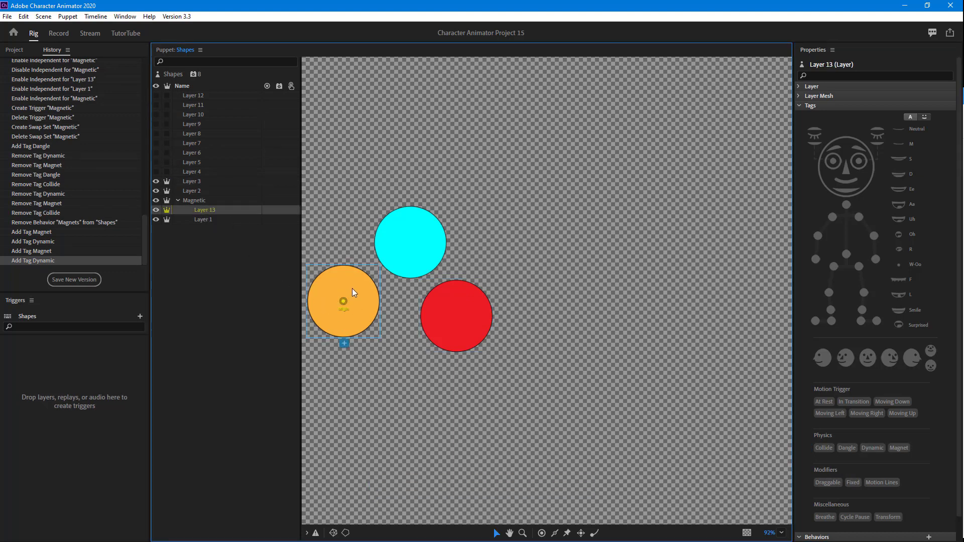
pyautogui.click(897, 448)
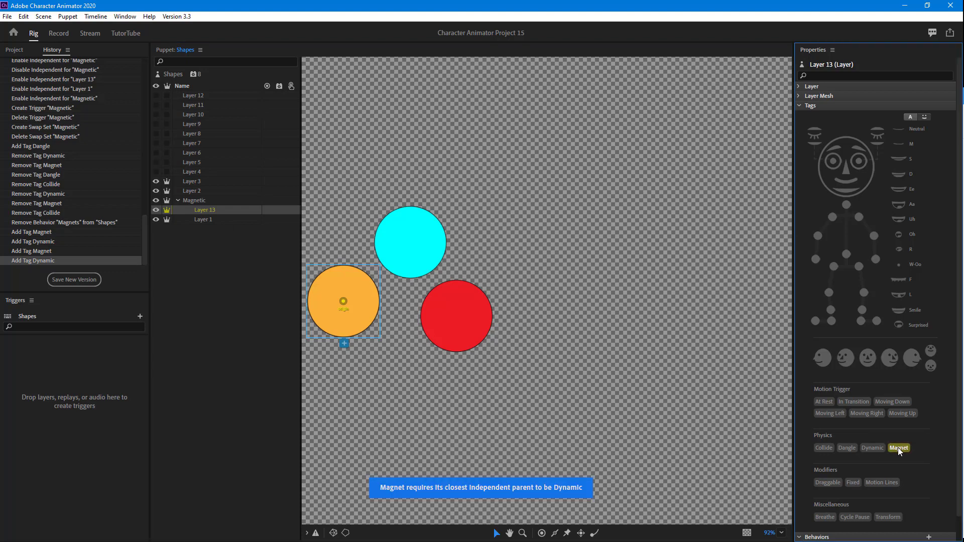
pyautogui.click(833, 484)
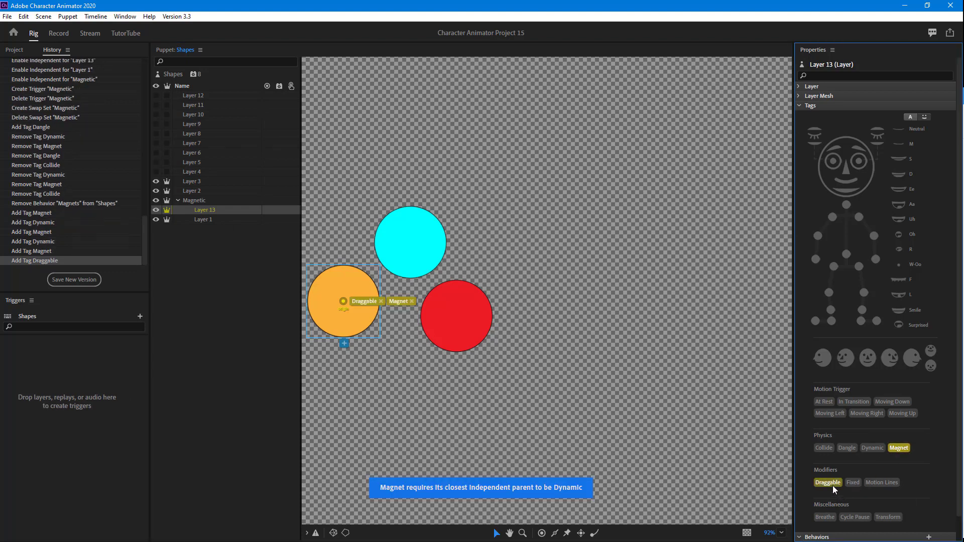
pyautogui.click(204, 220)
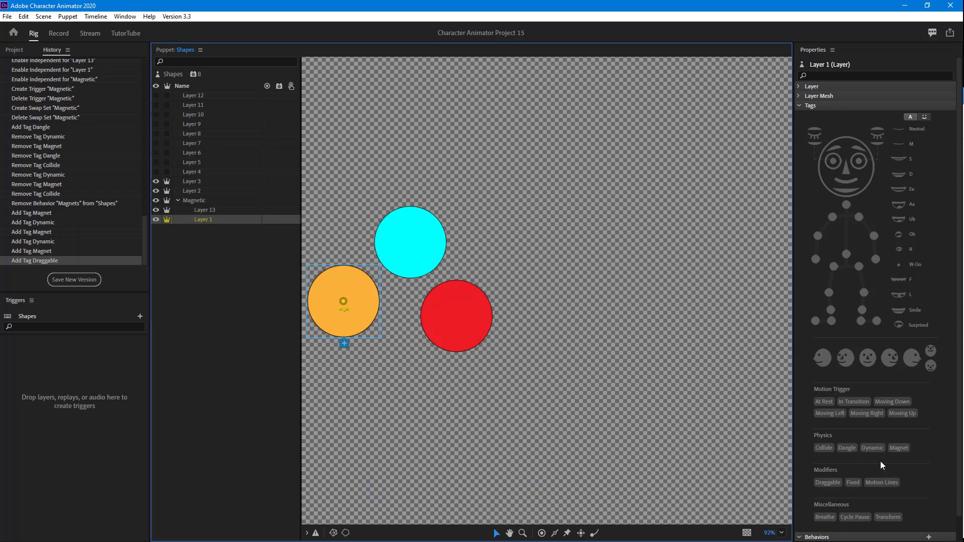
pyautogui.click(833, 485)
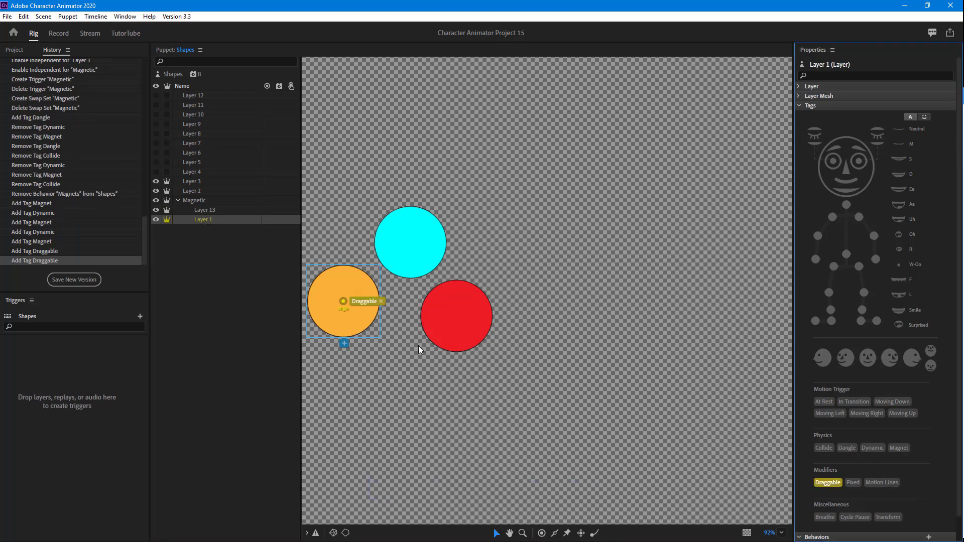
# - Create a swap set from the Magnetic group
pyautogui.click(258, 202)
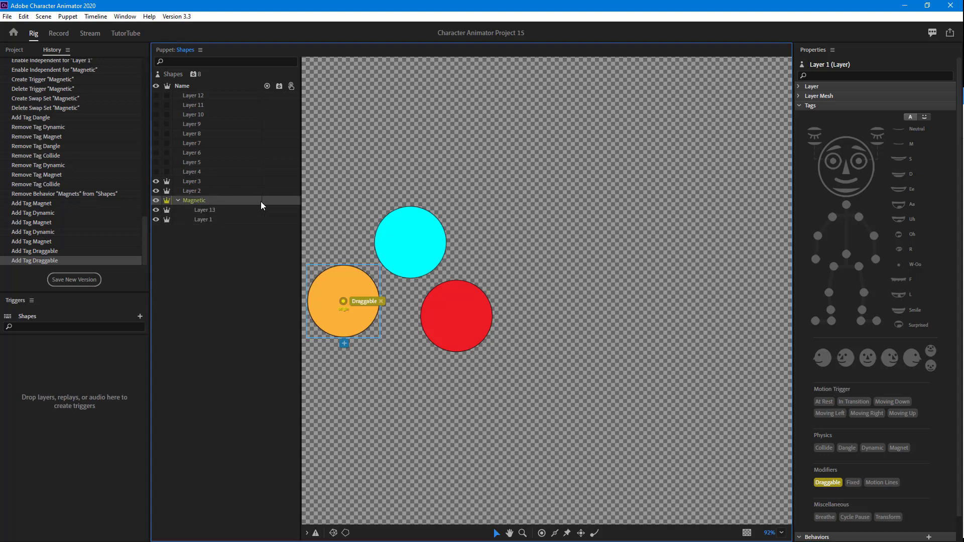
pyautogui.rightClick(287, 201)
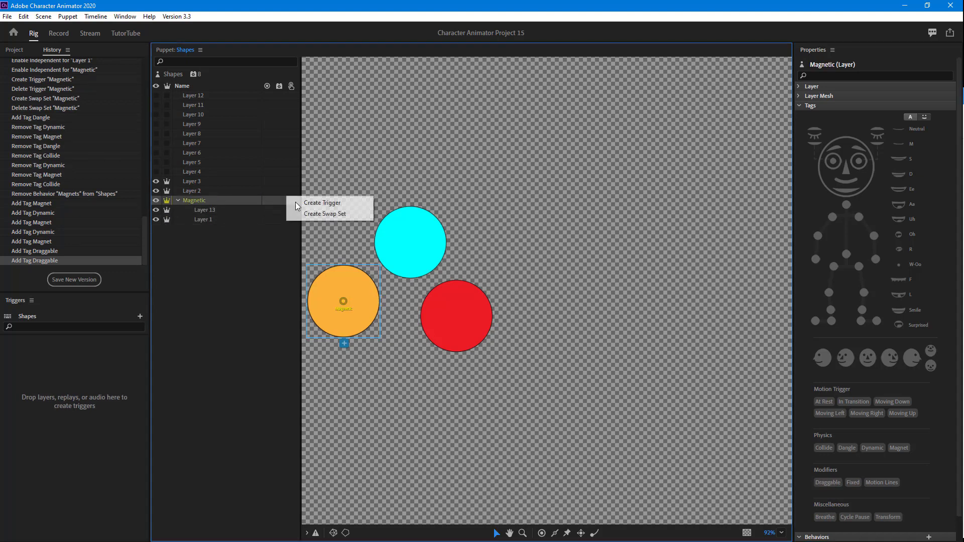
pyautogui.click(318, 214)
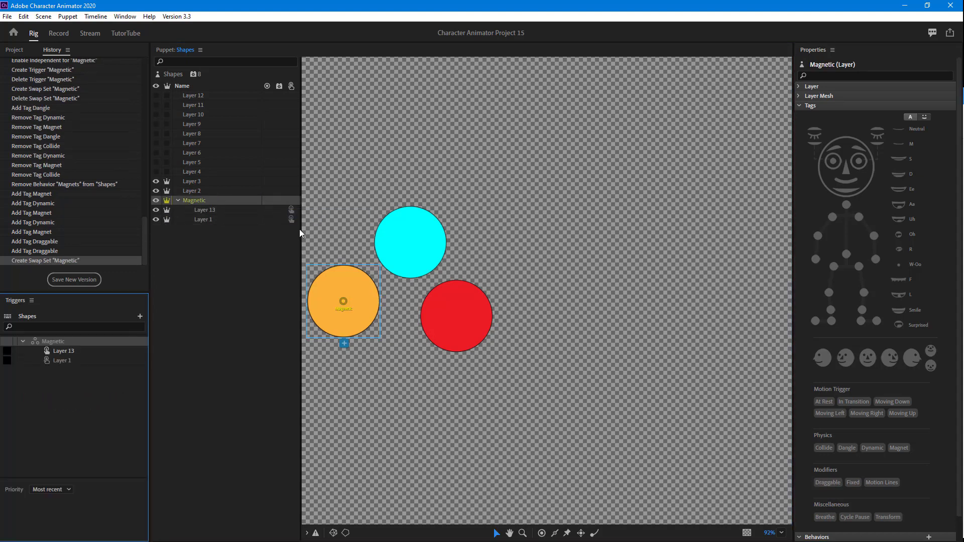
# - Assign trigger key O to Layer 13 and trigger key F to Layer 1 in the Magnetic swap set
pyautogui.click(7, 352)
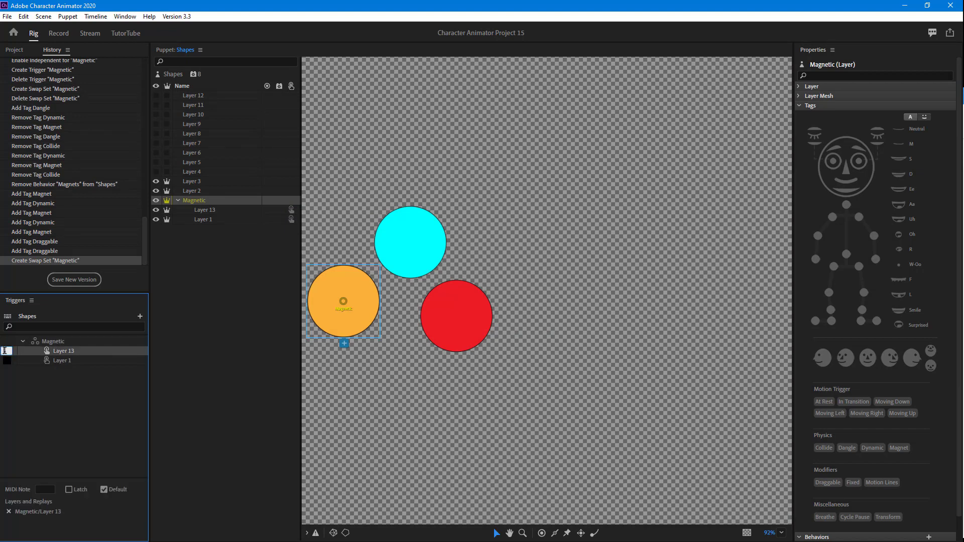
pyautogui.write('o')
pyautogui.click(19, 378)
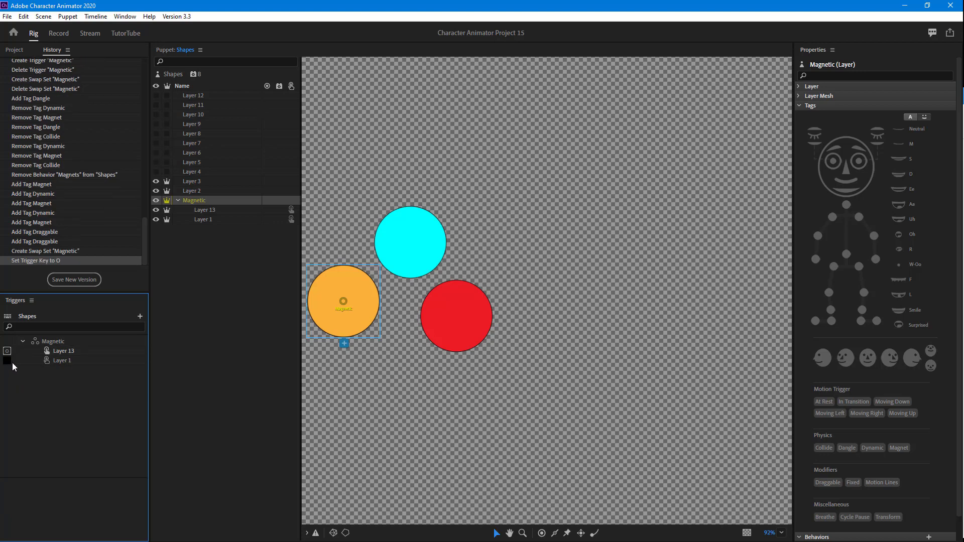
pyautogui.click(347, 289)
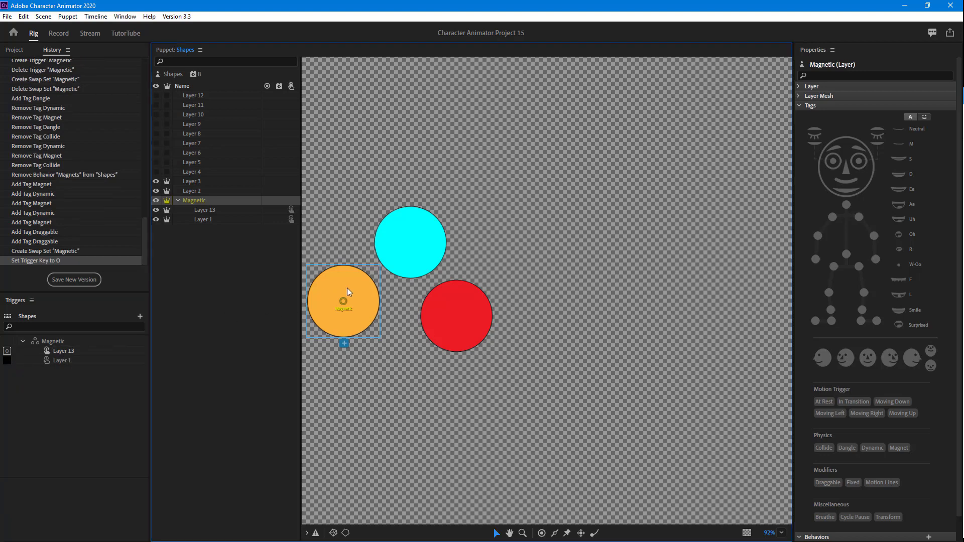
pyautogui.click(7, 360)
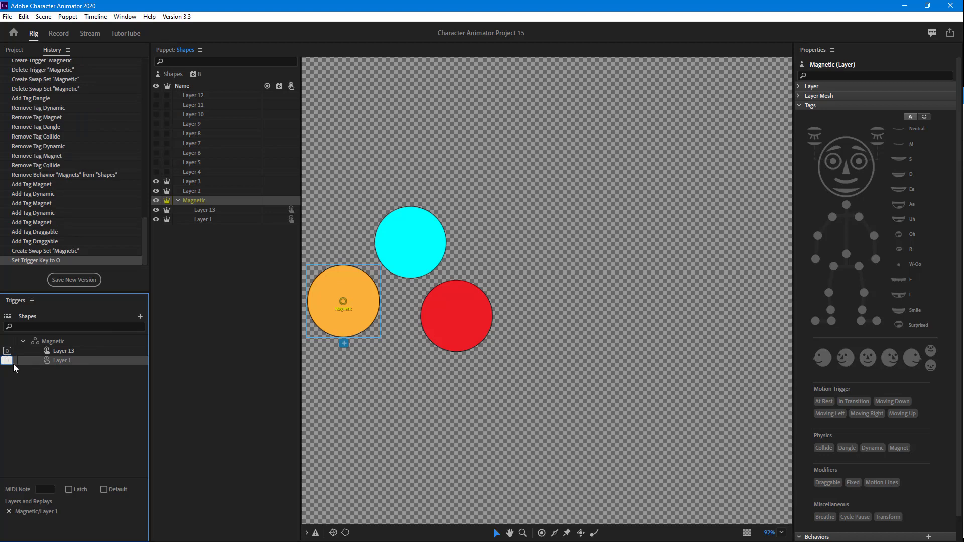
pyautogui.write('f')
pyautogui.click(27, 369)
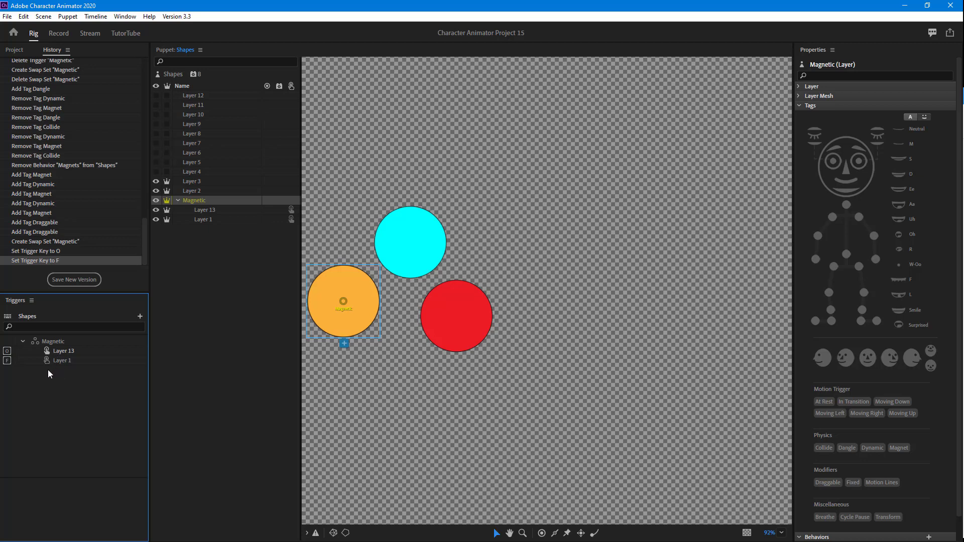
# - Add the Magnets behavior to the whole Shapes puppet
pyautogui.click(186, 88)
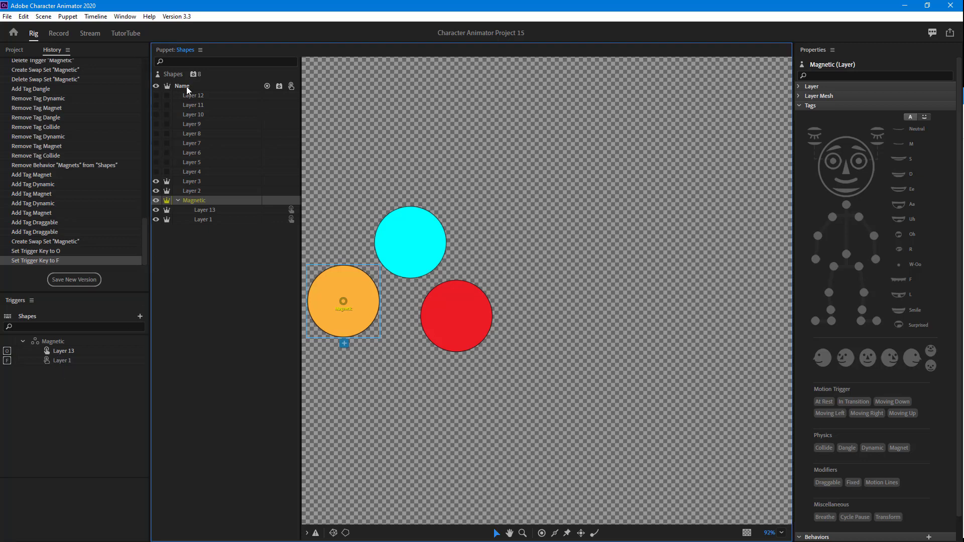
pyautogui.click(179, 74)
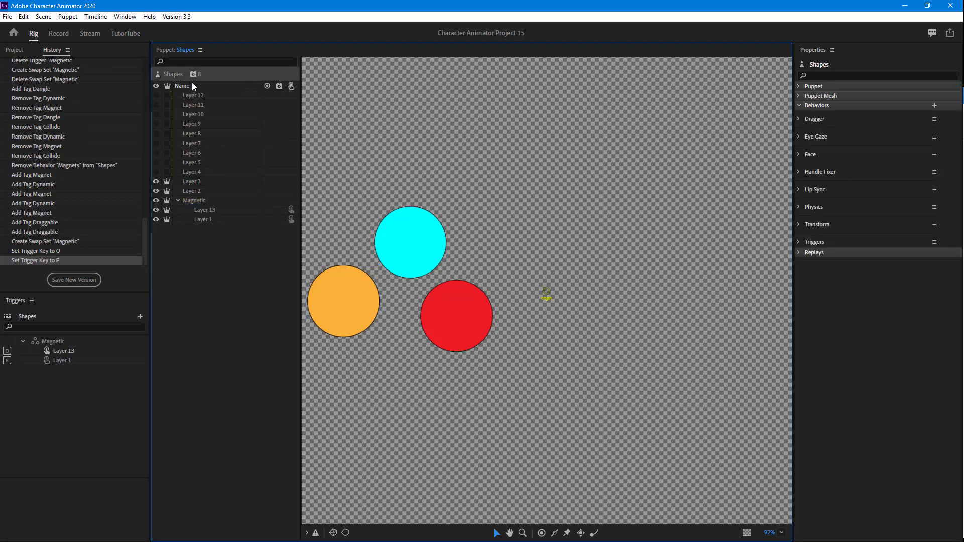
pyautogui.click(935, 105)
pyautogui.click(900, 241)
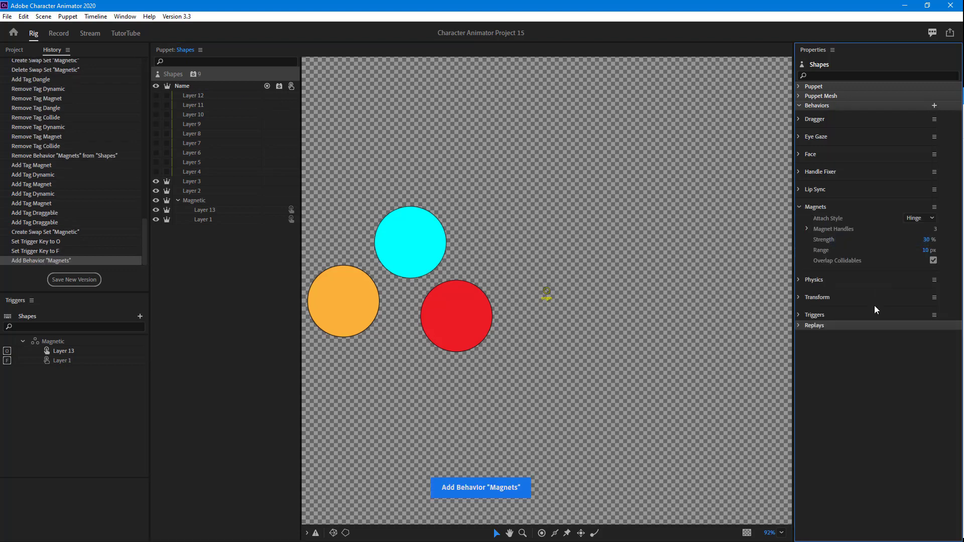
# - Test the magnet in the recording scene by moving the orange circle and firing the F trigger to release the attached circles
pyautogui.click(59, 33)
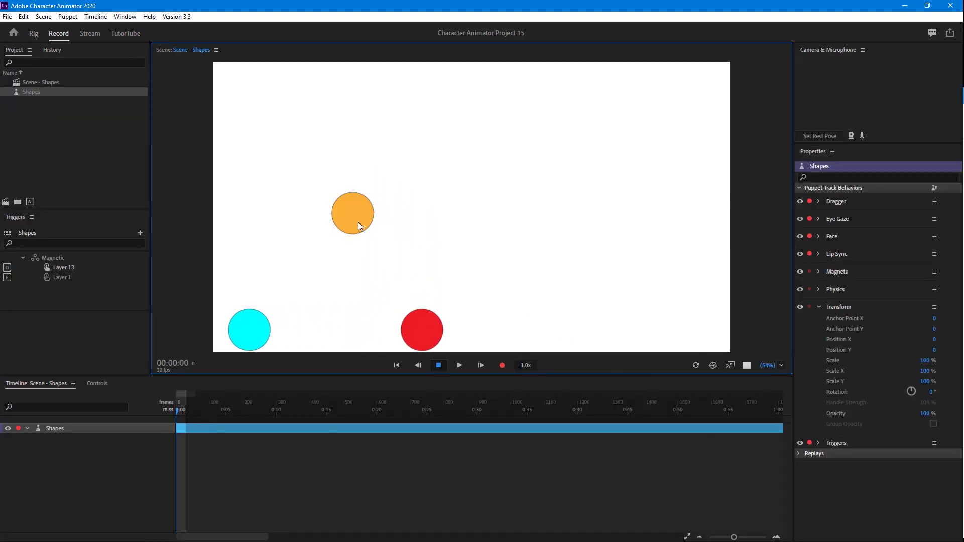
pyautogui.moveTo(358, 215); pyautogui.dragTo(439, 234)
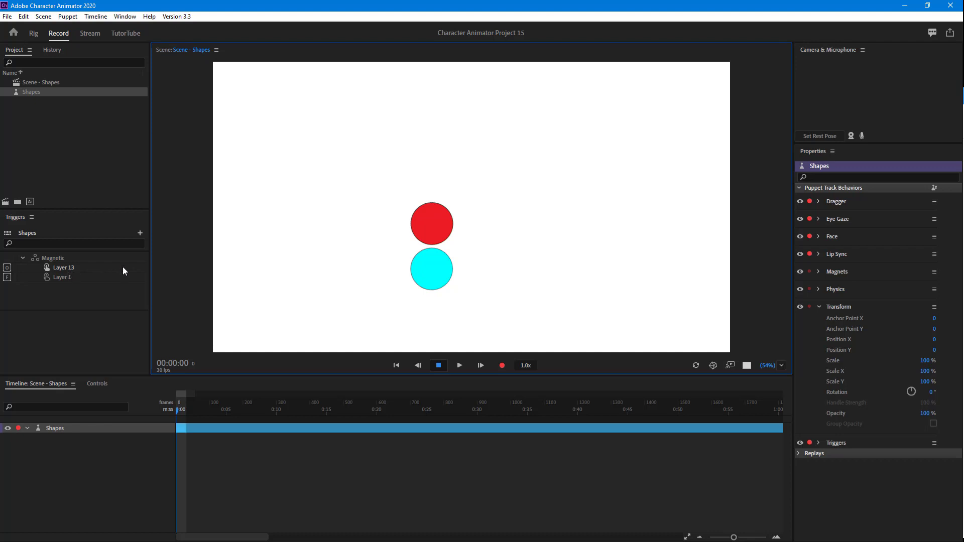
pyautogui.press('f')
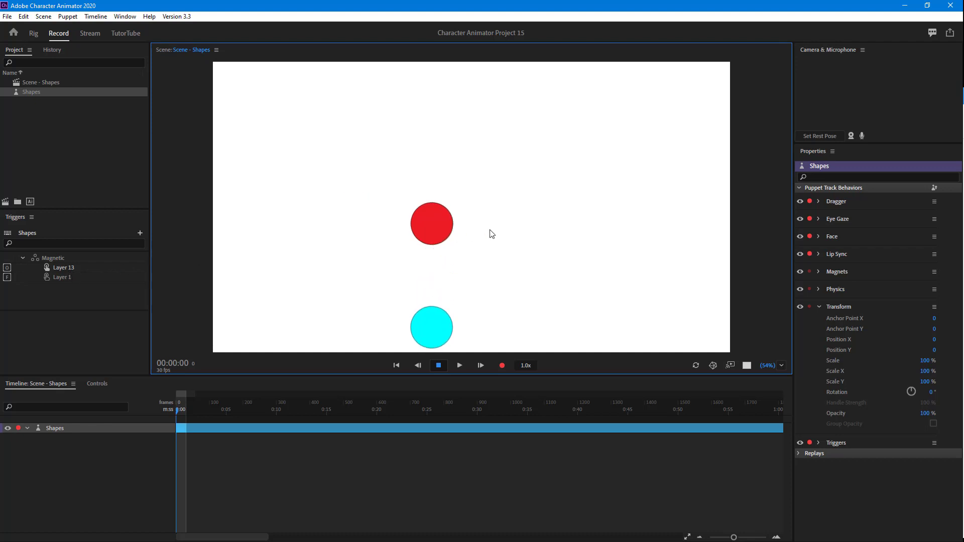
pyautogui.press('f')
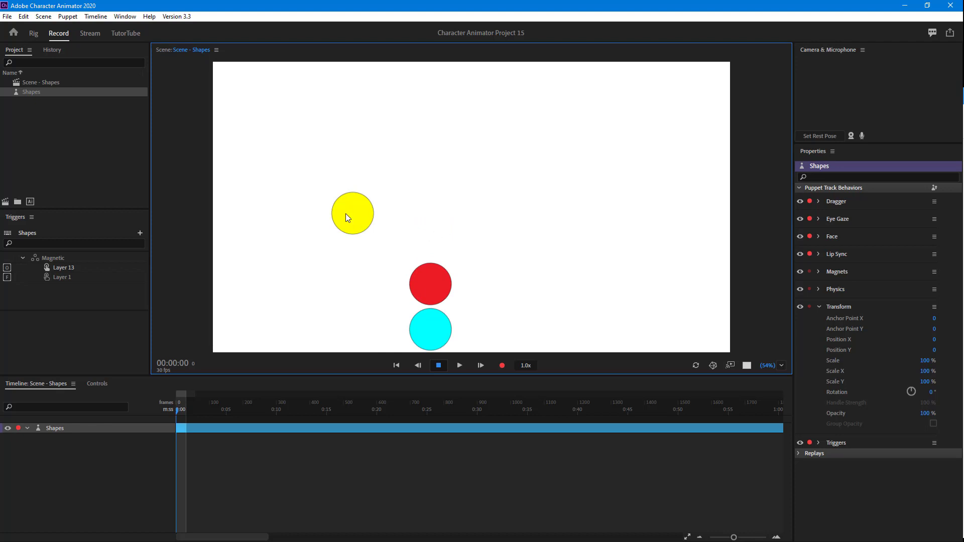
pyautogui.press('f')
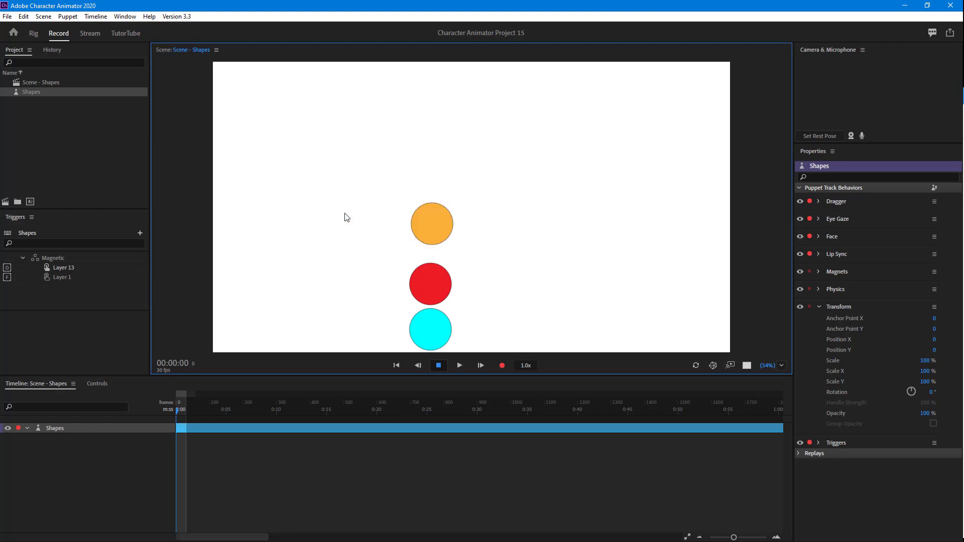
# - Move the orange circle again and alternate the F and O triggers to compare the positions of the two swapped layers
pyautogui.press('f')
pyautogui.press('f')
pyautogui.moveTo(353, 214); pyautogui.dragTo(395, 216)
pyautogui.press('f')
pyautogui.press('o')
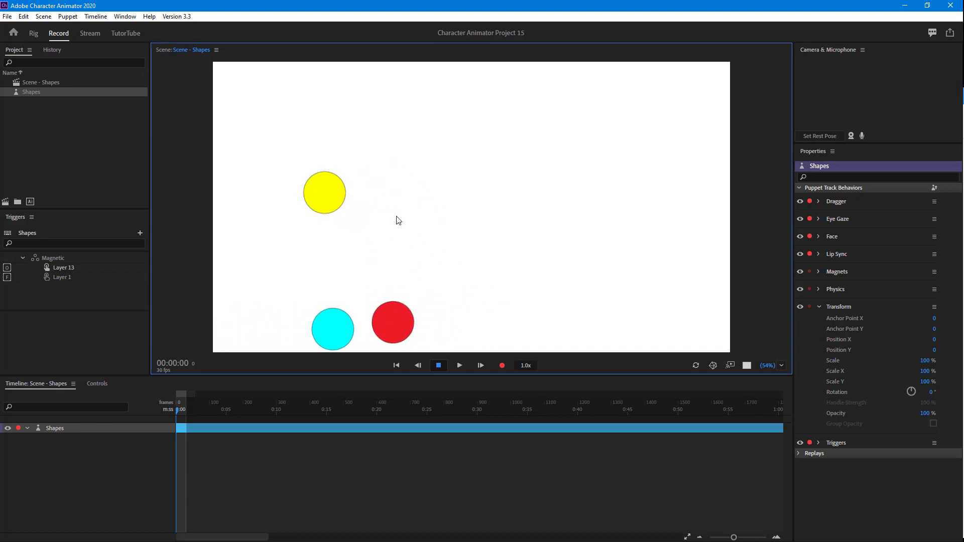
pyautogui.press('f')
pyautogui.press('o')
pyautogui.press('f')
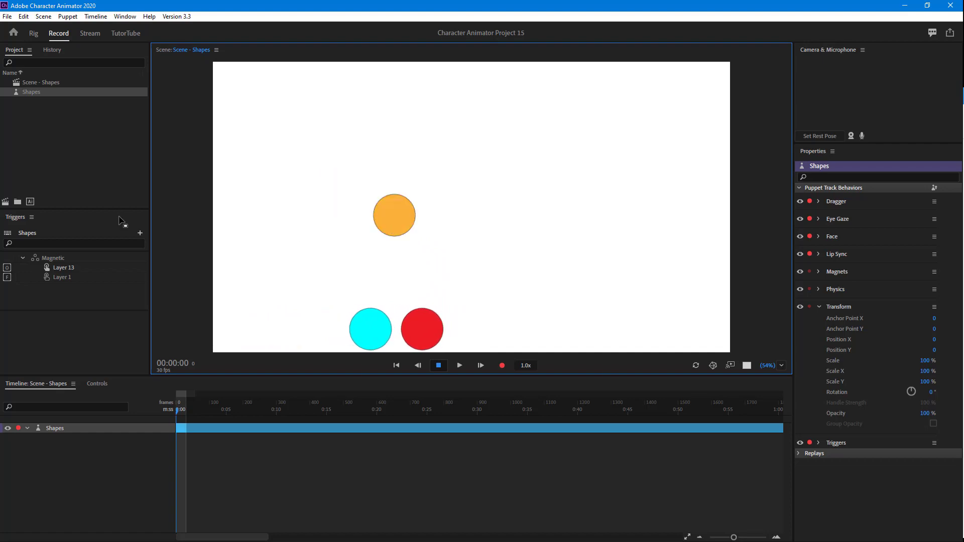
# - In the puppet rig, remove the Draggable tag from Layer 13 and Layer 1 and add it to their parent Magnetic group
pyautogui.doubleClick(29, 91)
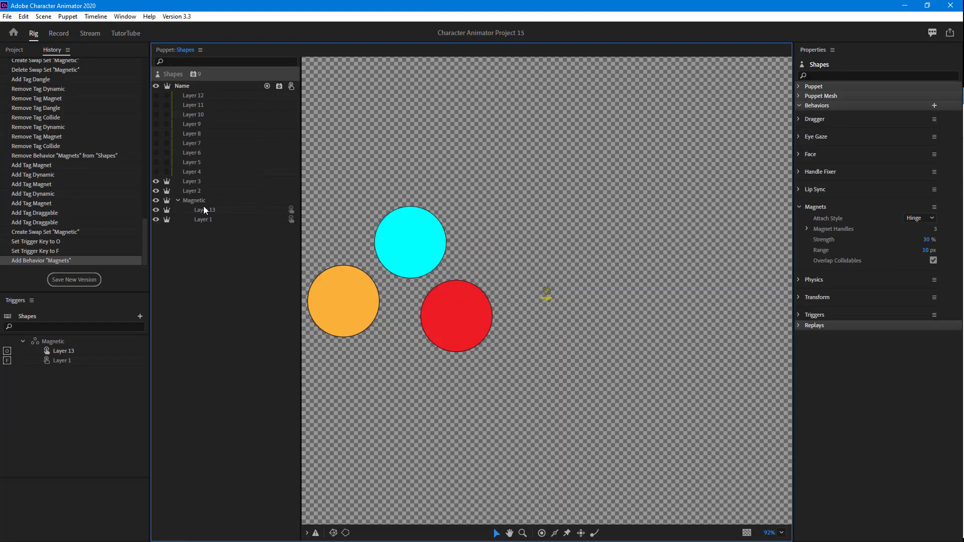
pyautogui.click(204, 199)
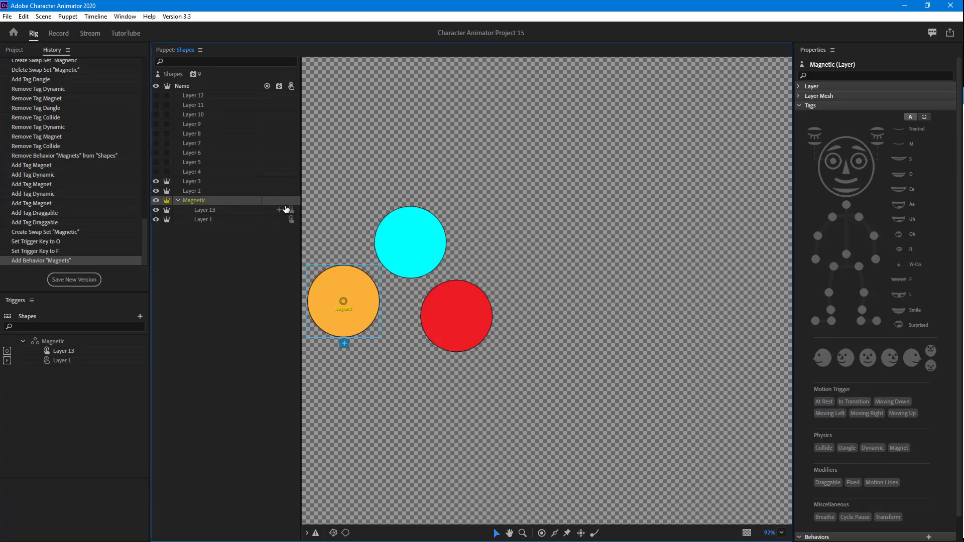
pyautogui.click(212, 209)
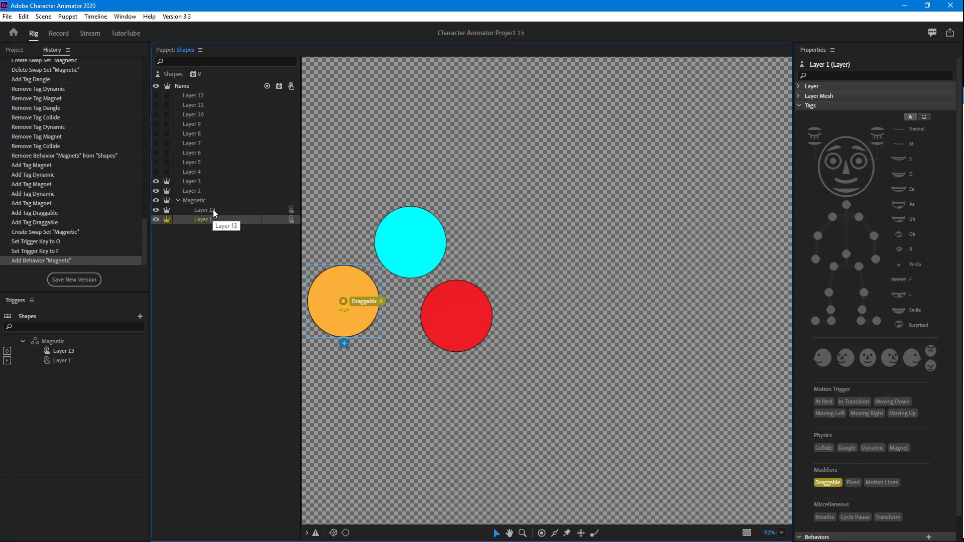
pyautogui.click(827, 483)
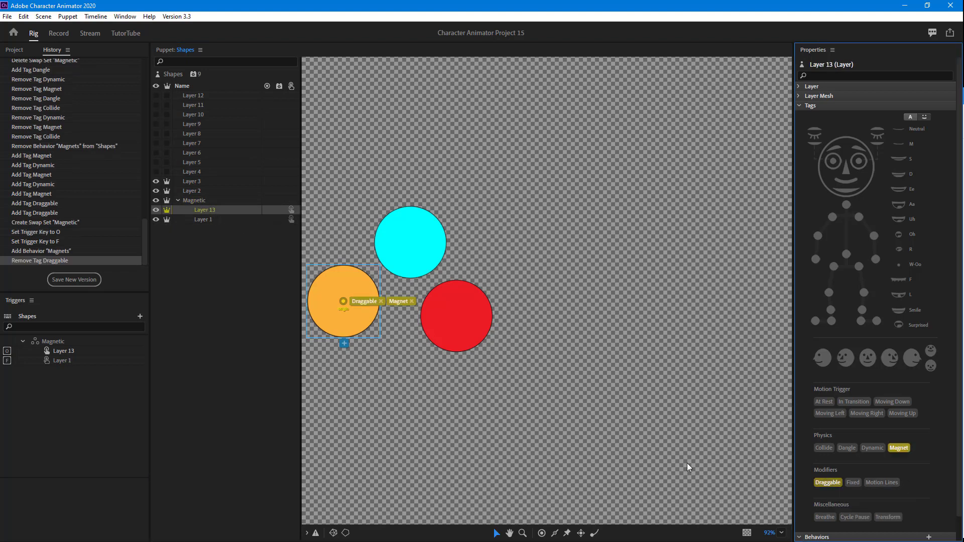
pyautogui.click(206, 221)
pyautogui.click(829, 483)
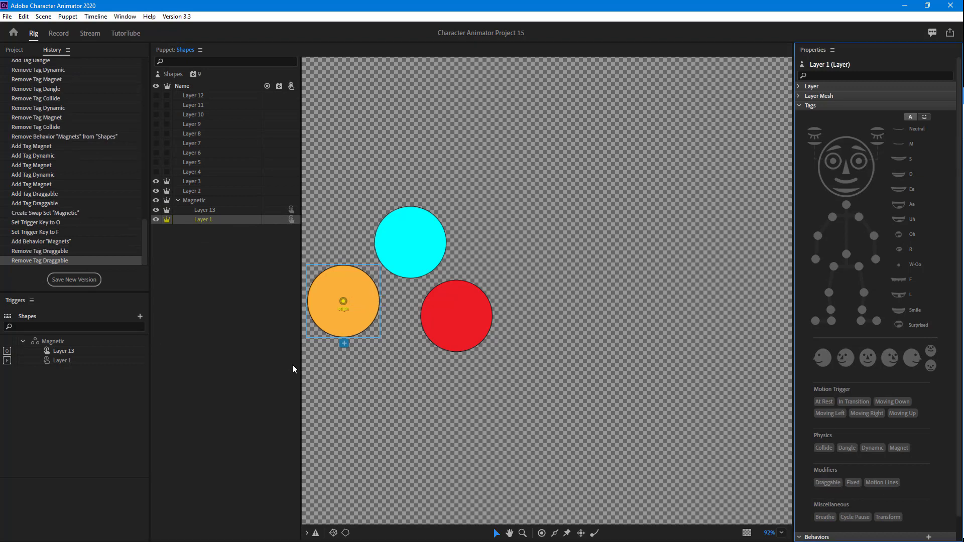
pyautogui.click(202, 201)
pyautogui.click(826, 483)
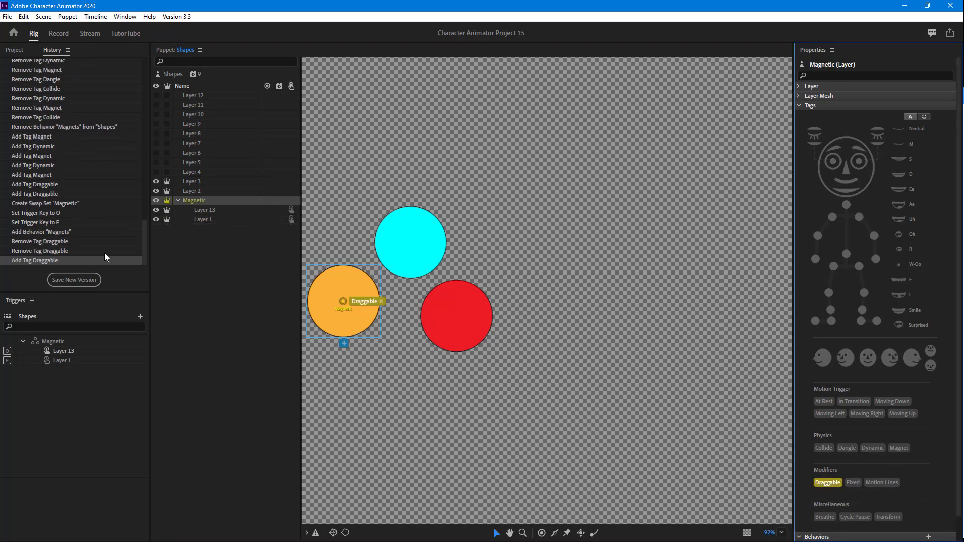
# - Test the draggable Magnetic group in the recording scene by moving the orange circle and firing the F trigger
pyautogui.click(60, 33)
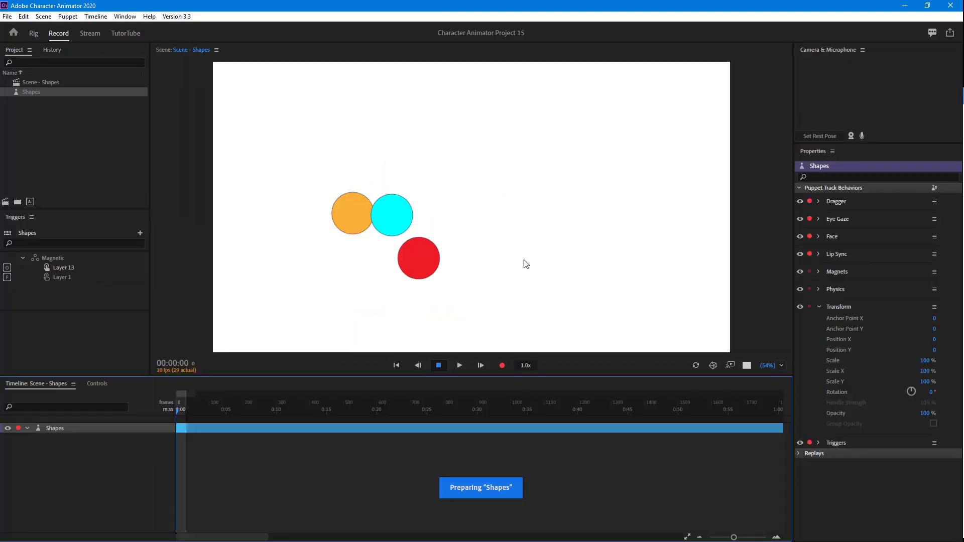
pyautogui.moveTo(353, 212); pyautogui.dragTo(360, 190)
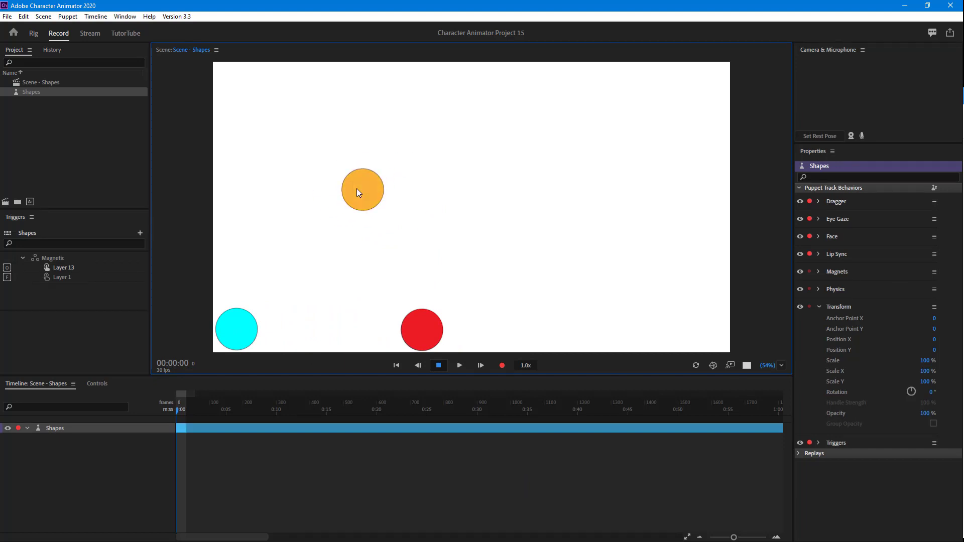
pyautogui.press('f')
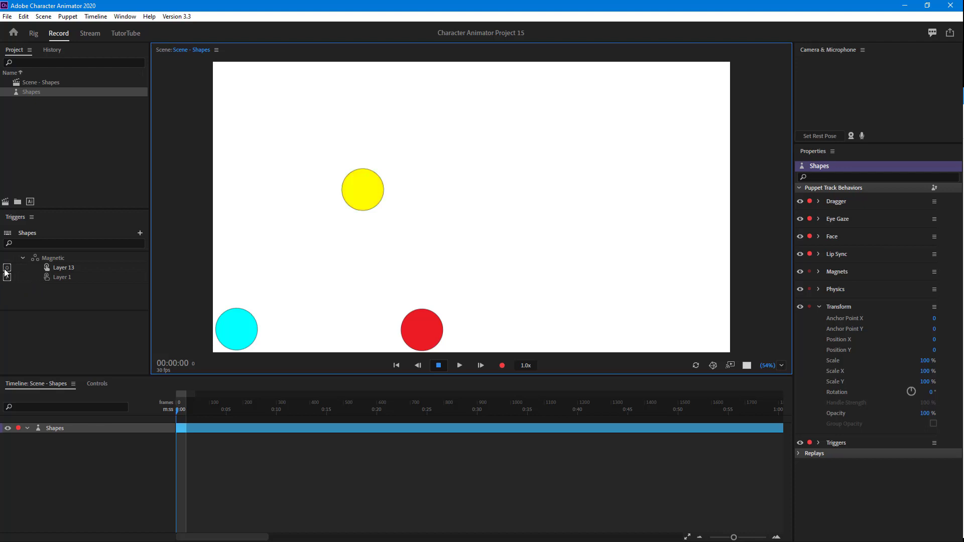
# - Turn on Latch for the O trigger of Layer 13 and the F trigger of Layer 1
pyautogui.click(7, 268)
pyautogui.click(71, 323)
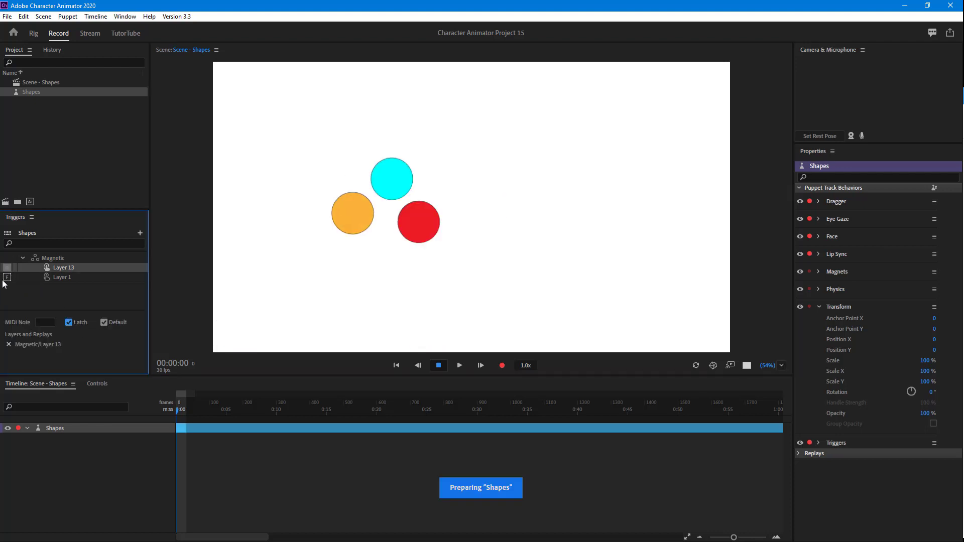
pyautogui.click(10, 277)
pyautogui.click(69, 322)
# - Test the latched triggers by repositioning the orange circle, moving the red circle up off the floor, and firing F and O
pyautogui.moveTo(356, 215); pyautogui.dragTo(402, 201)
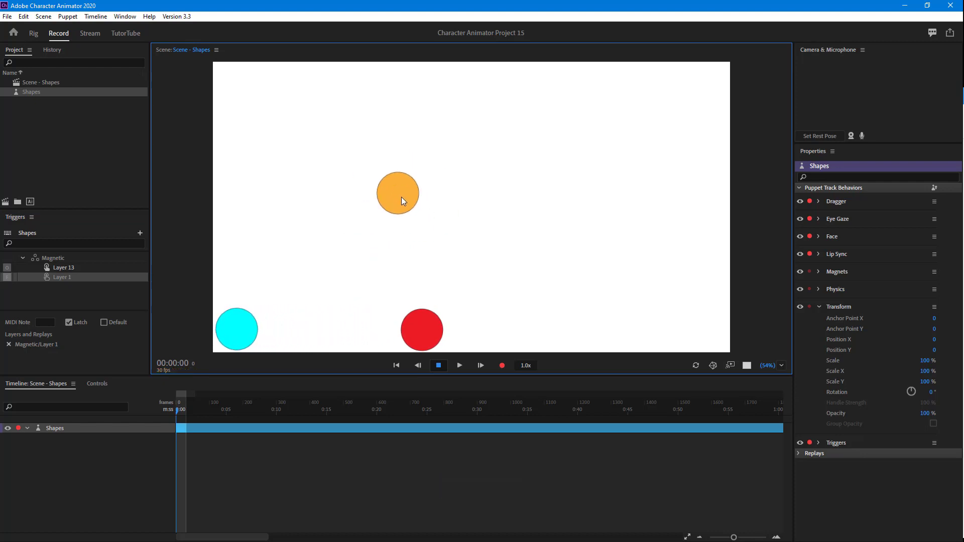
pyautogui.moveTo(403, 197); pyautogui.dragTo(395, 178)
pyautogui.moveTo(425, 327); pyautogui.dragTo(333, 260)
pyautogui.press('f')
pyautogui.press('o')
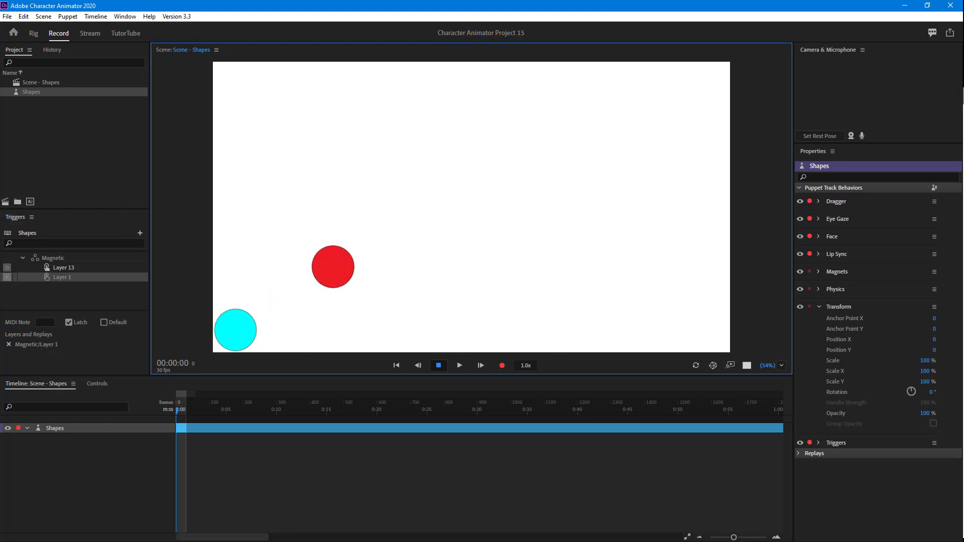